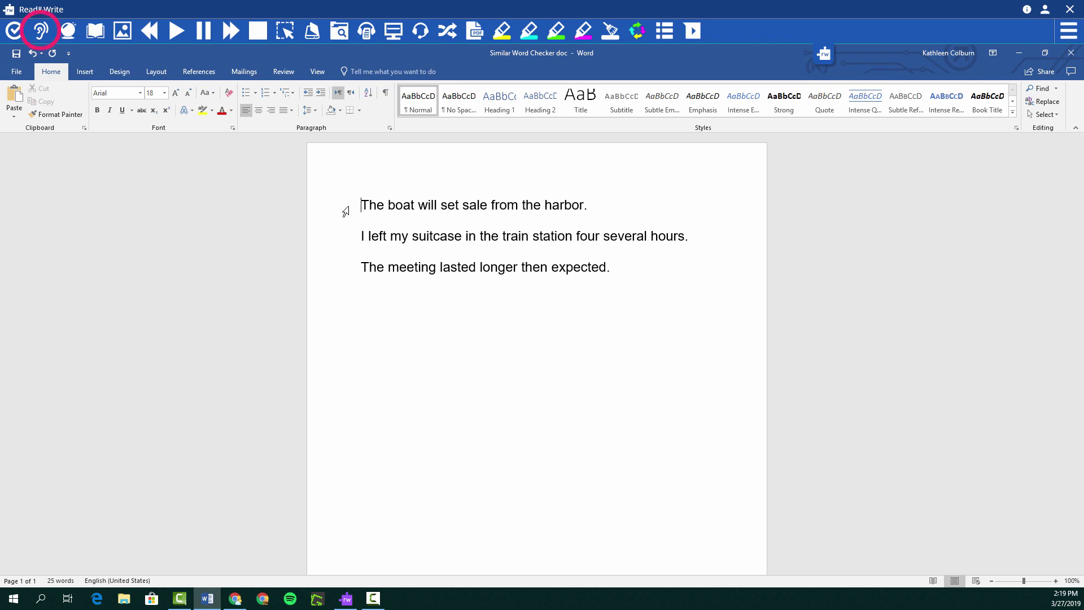
Run the Similar Word Checker, keep 'The' and 'set', and replace 'sale' with 'sail'
left_click(41, 30)
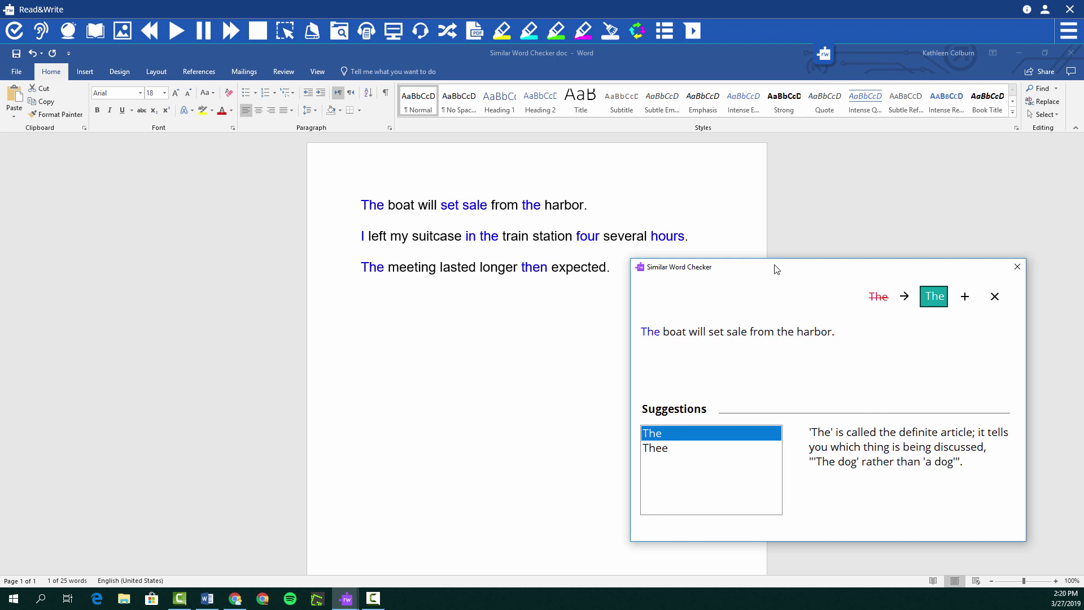
left_click(936, 303)
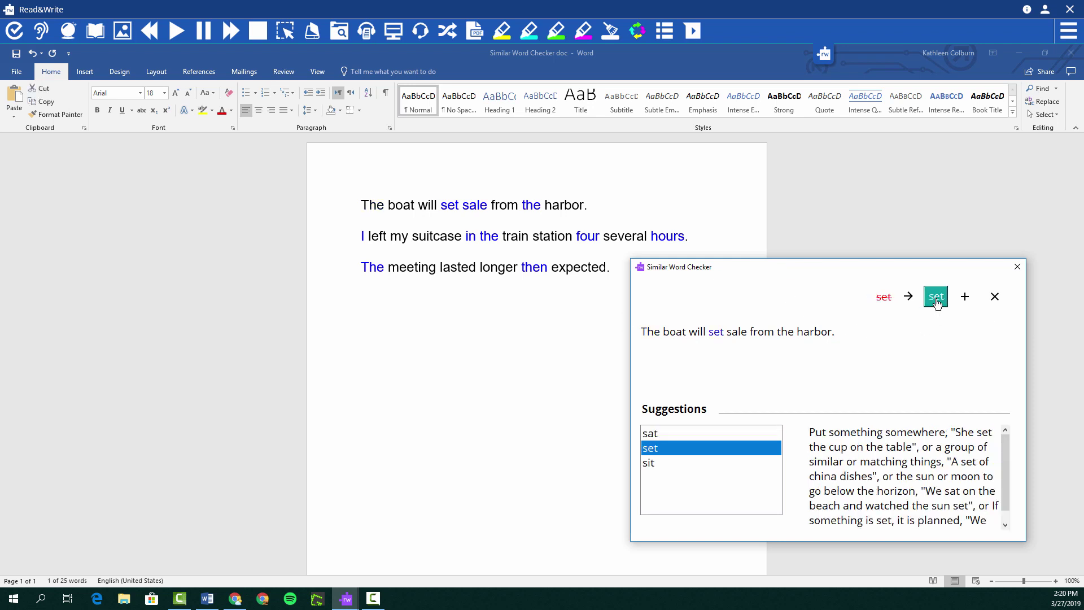
left_click(937, 303)
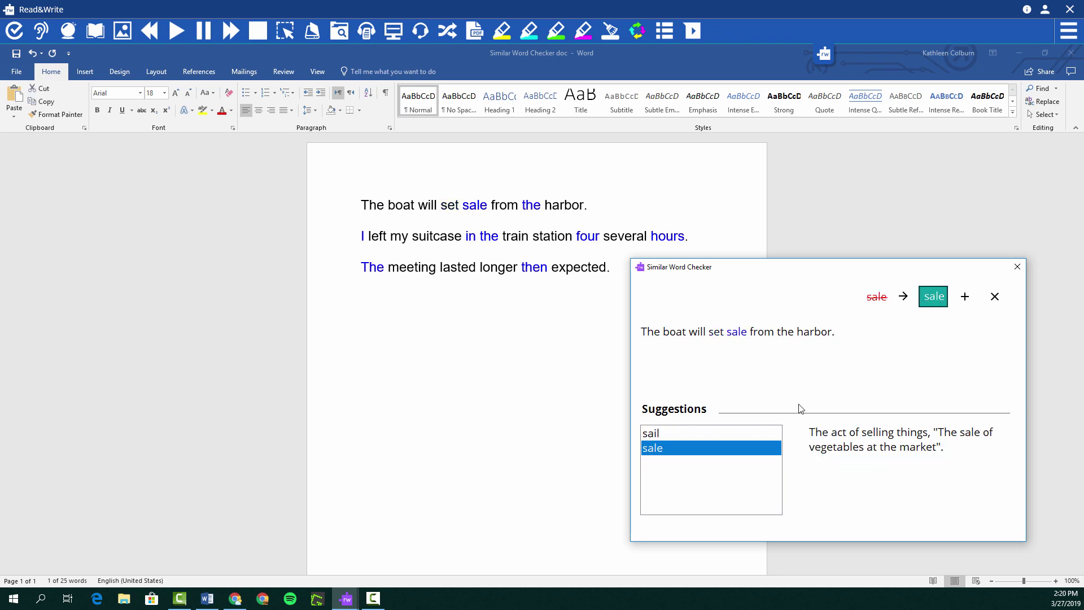
left_click(753, 433)
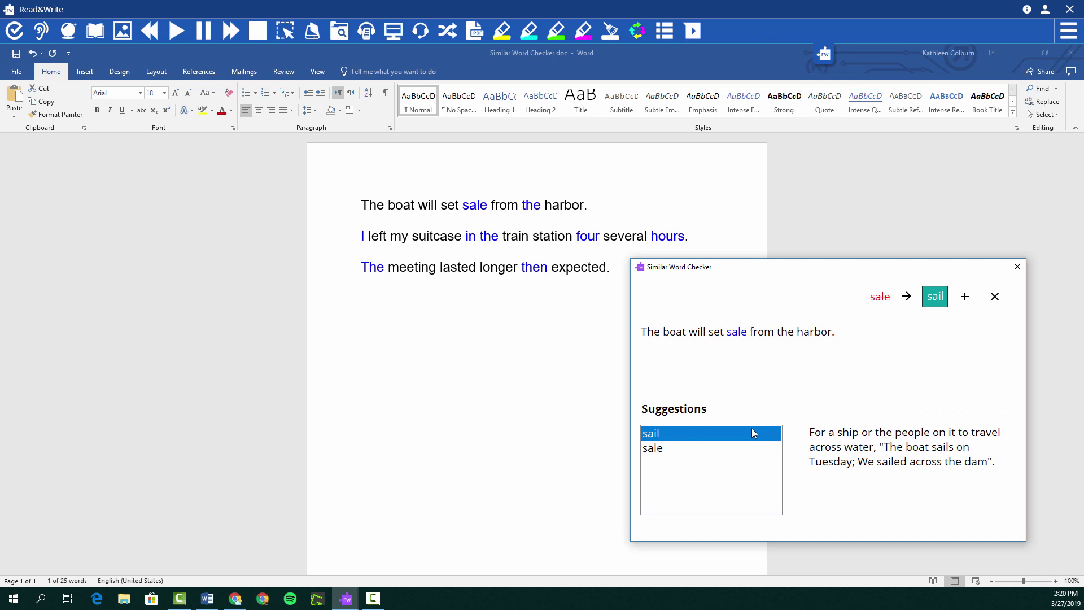
left_click(937, 298)
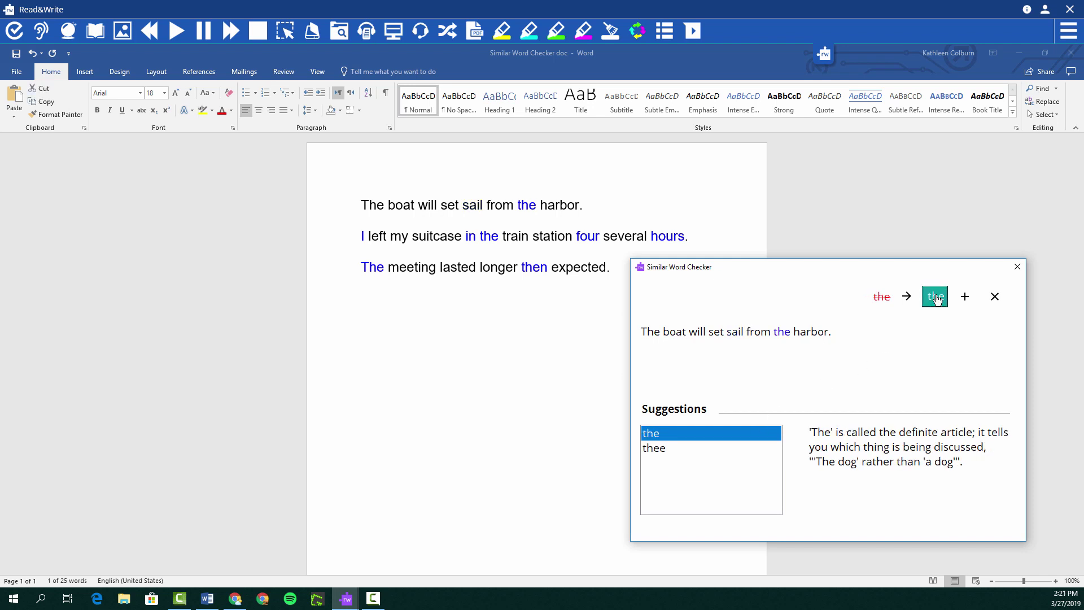
Ignore every 'the', accept 'I', preview 'for' against 'four', and hear 'hours' defined aloud
left_click(965, 300)
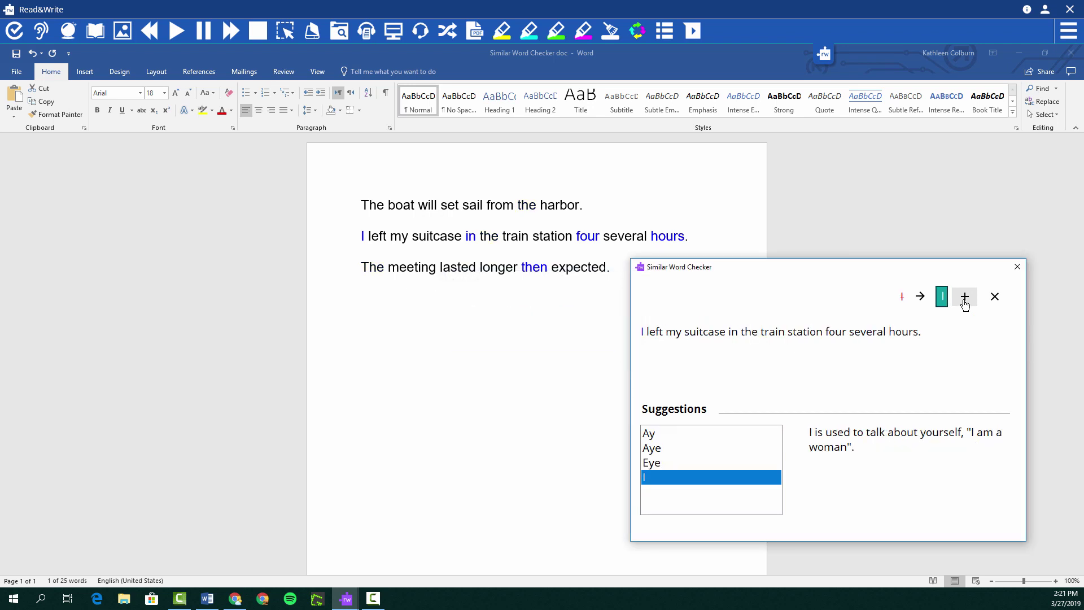
left_click(995, 299)
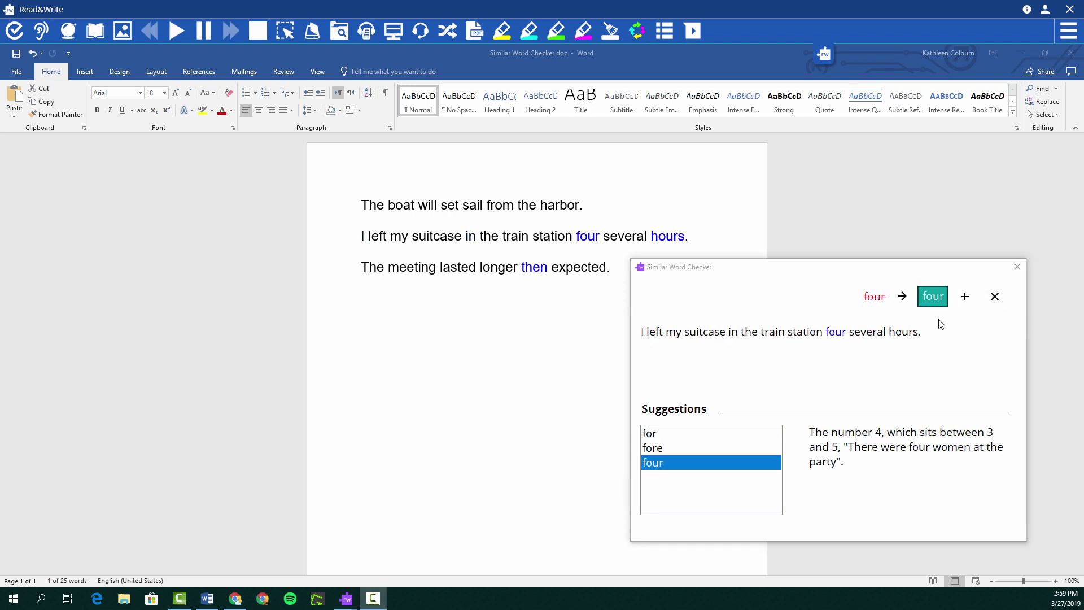
left_click(724, 433)
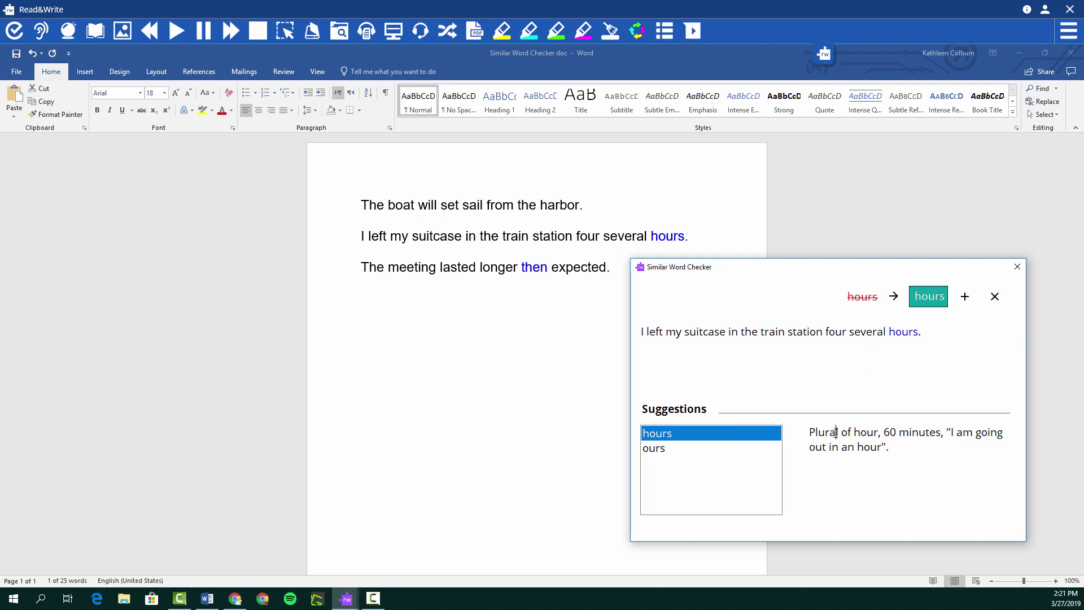
left_click(177, 30)
Accept 'hours' and replace 'then' with 'than' in the third sentence
left_click(929, 301)
left_click(757, 433)
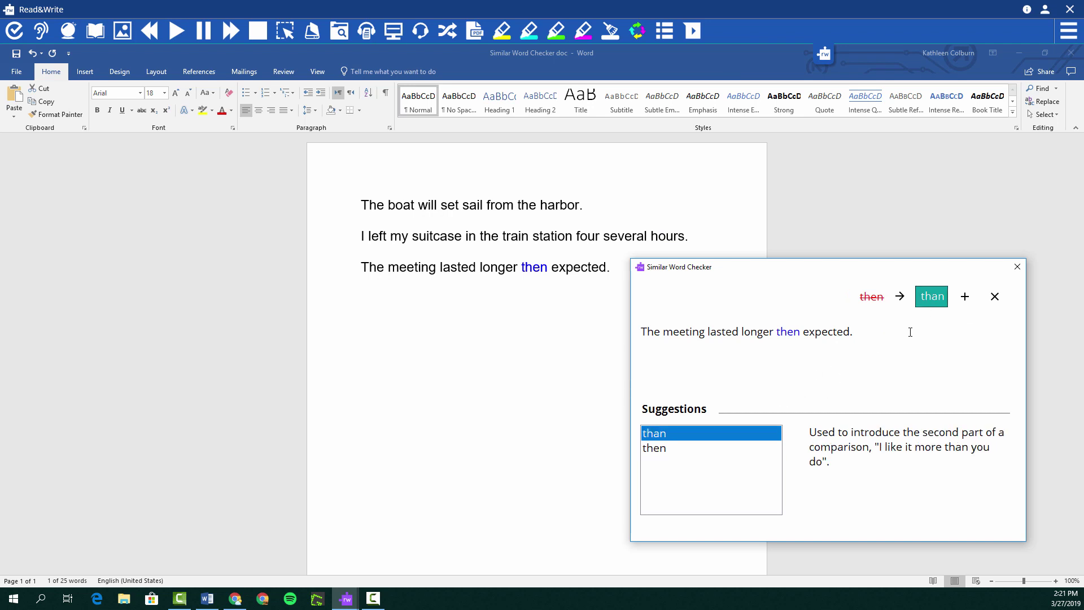
left_click(927, 303)
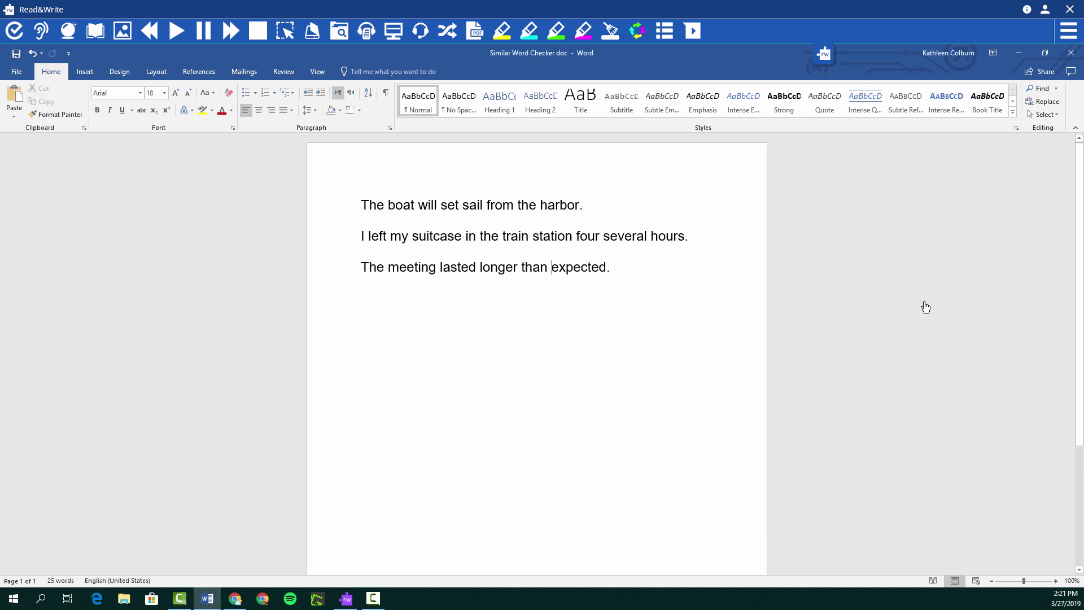
Add the similar-word toggle to the toolbar in Settings, then switch highlighting on and off
left_click(1064, 33)
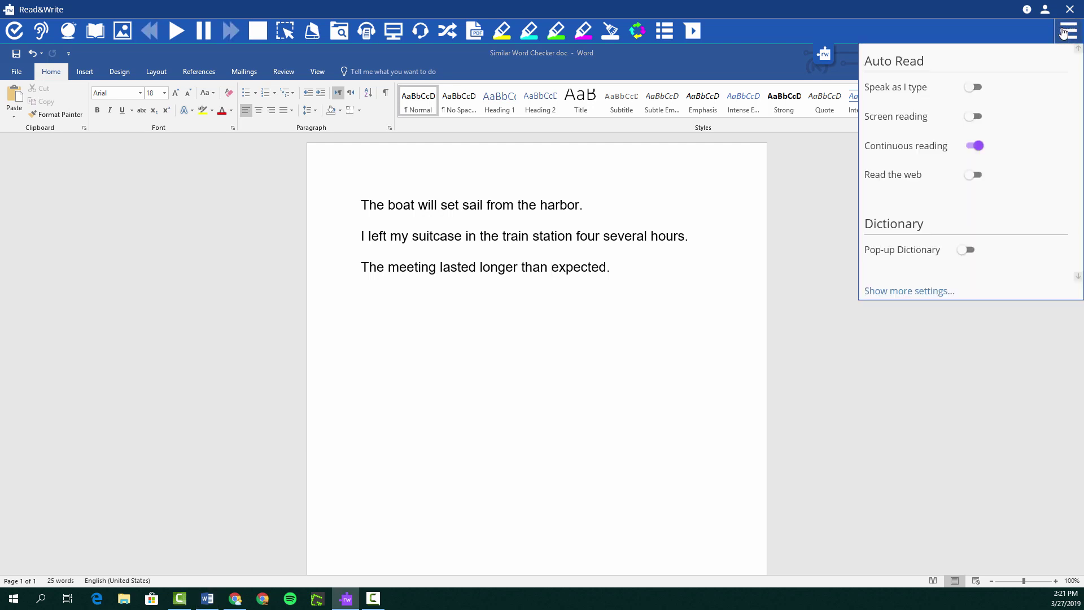
left_click(923, 291)
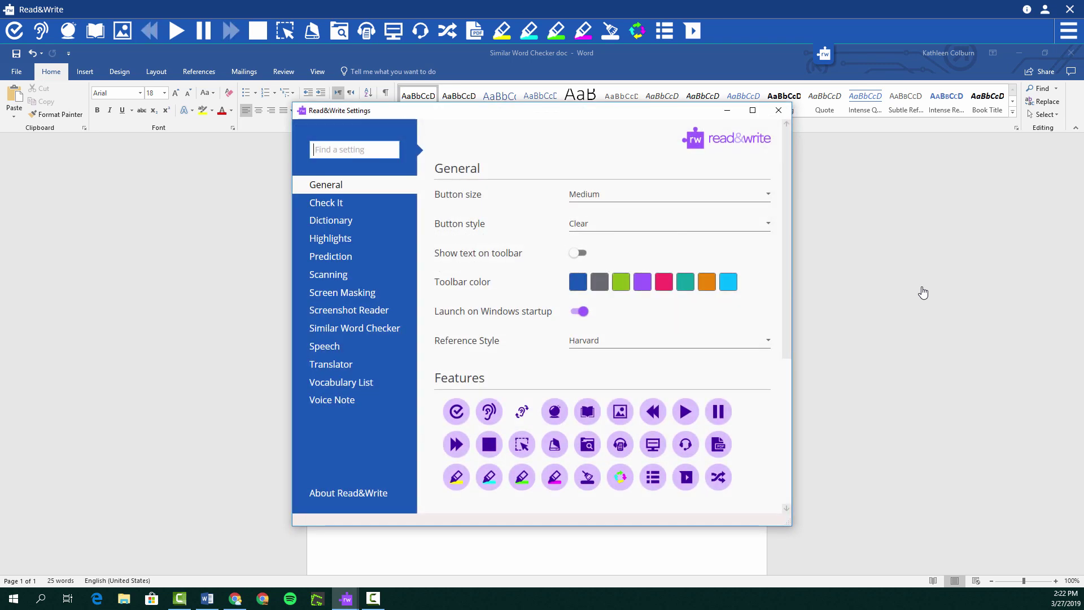
left_click(521, 413)
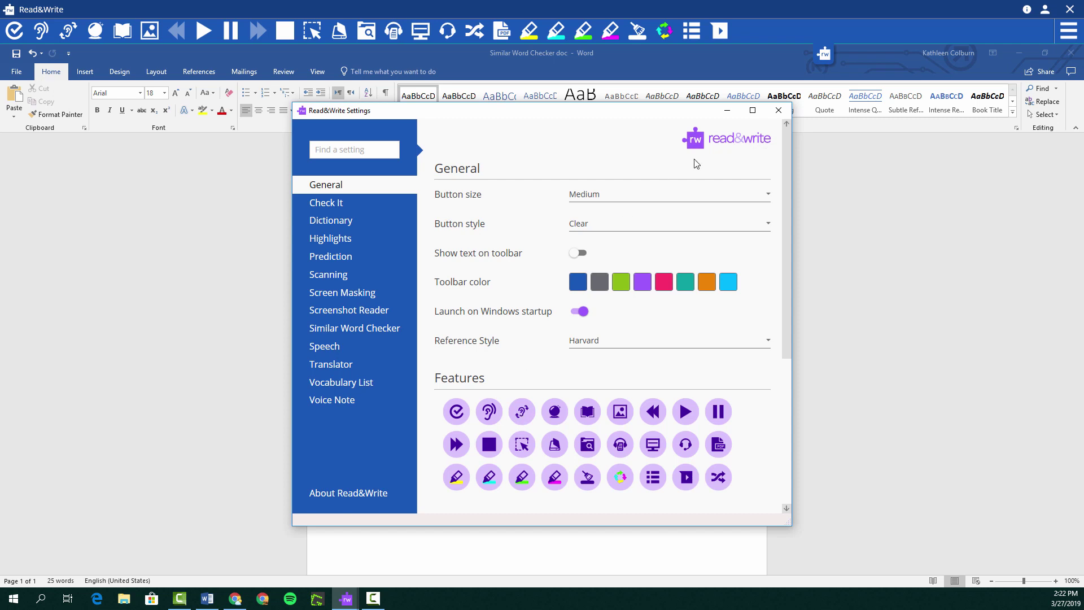
left_click(779, 110)
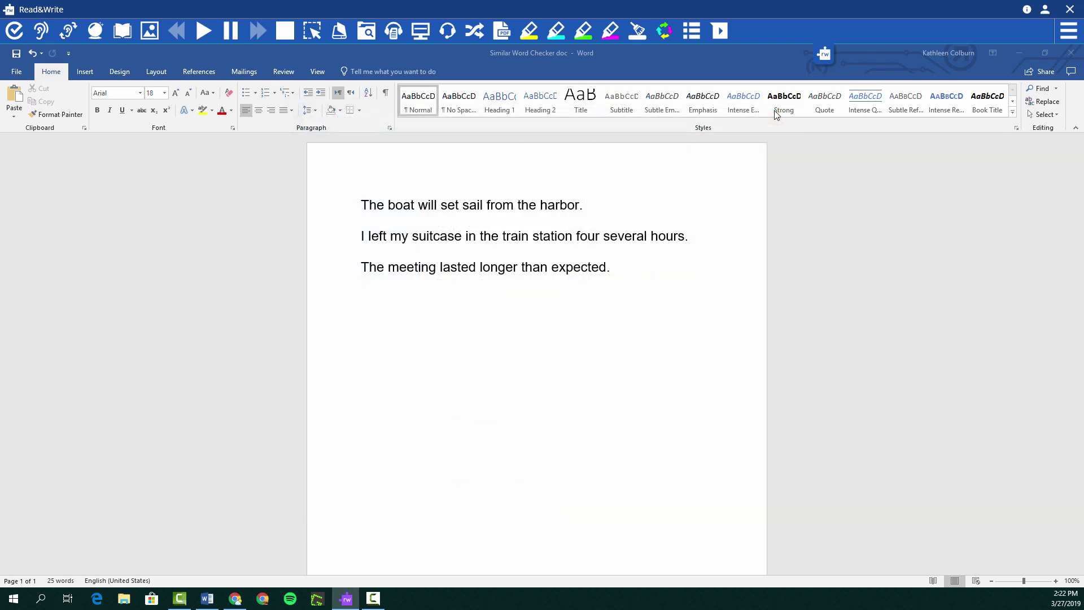
left_click(69, 32)
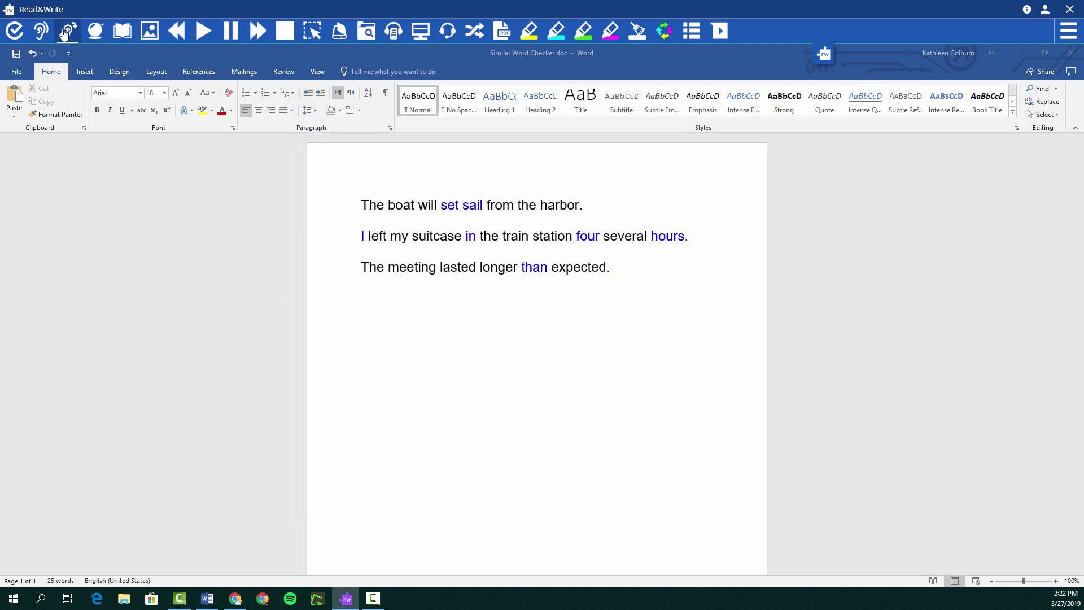
left_click(67, 32)
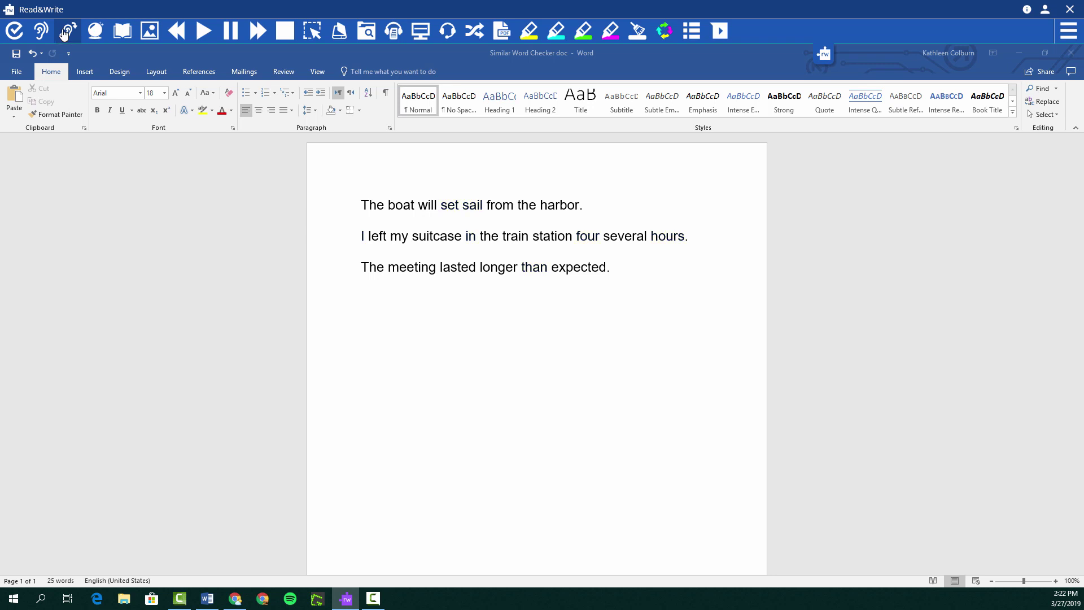
Open the full settings on the Similar Word Checker page, with 'the' listed as ignored
left_click(1068, 30)
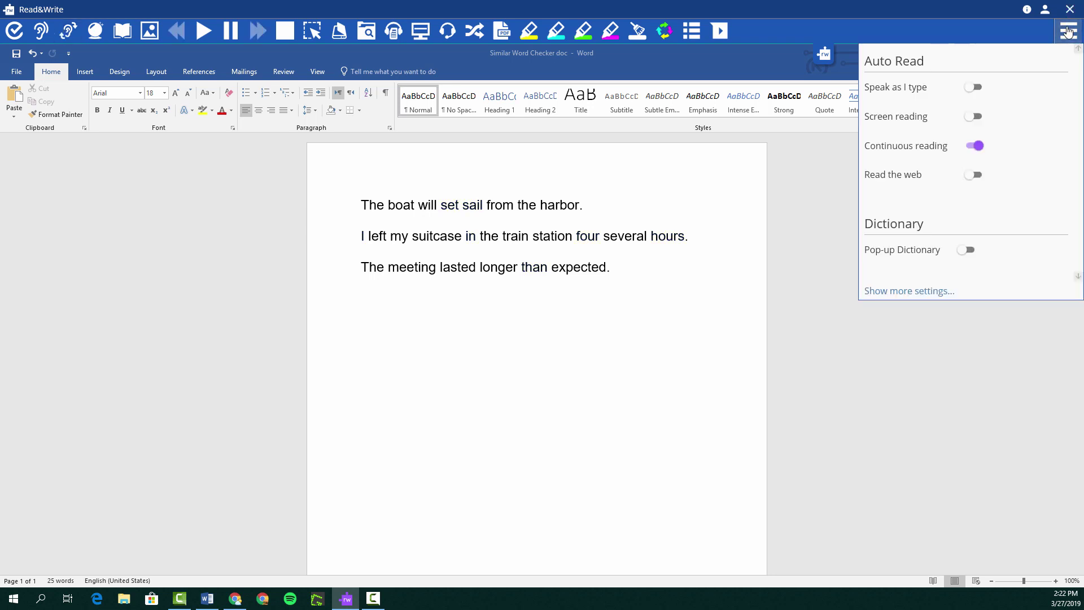
left_click(918, 290)
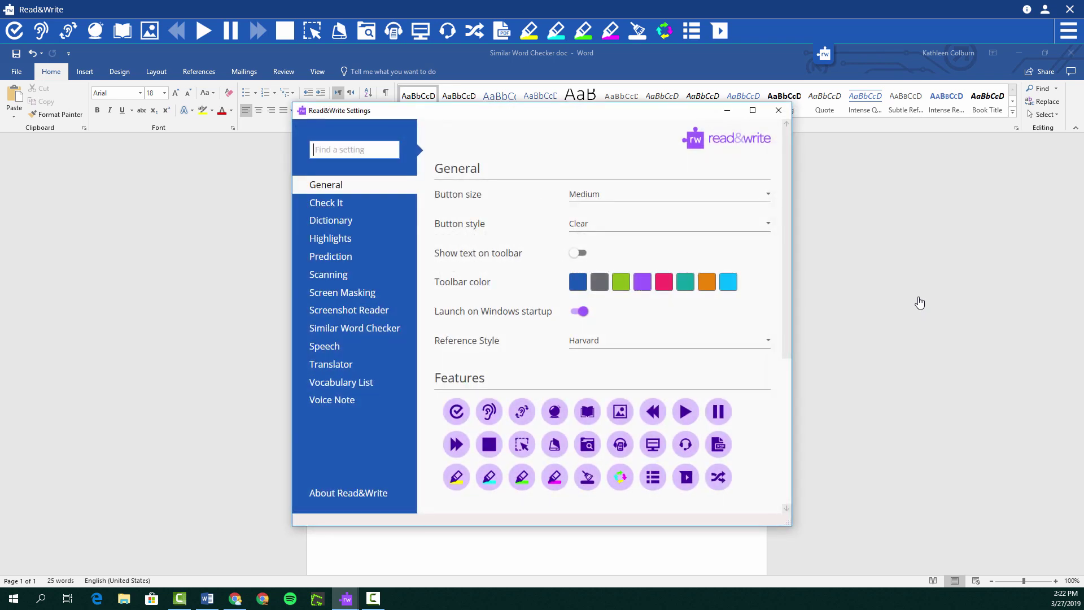
left_click(377, 331)
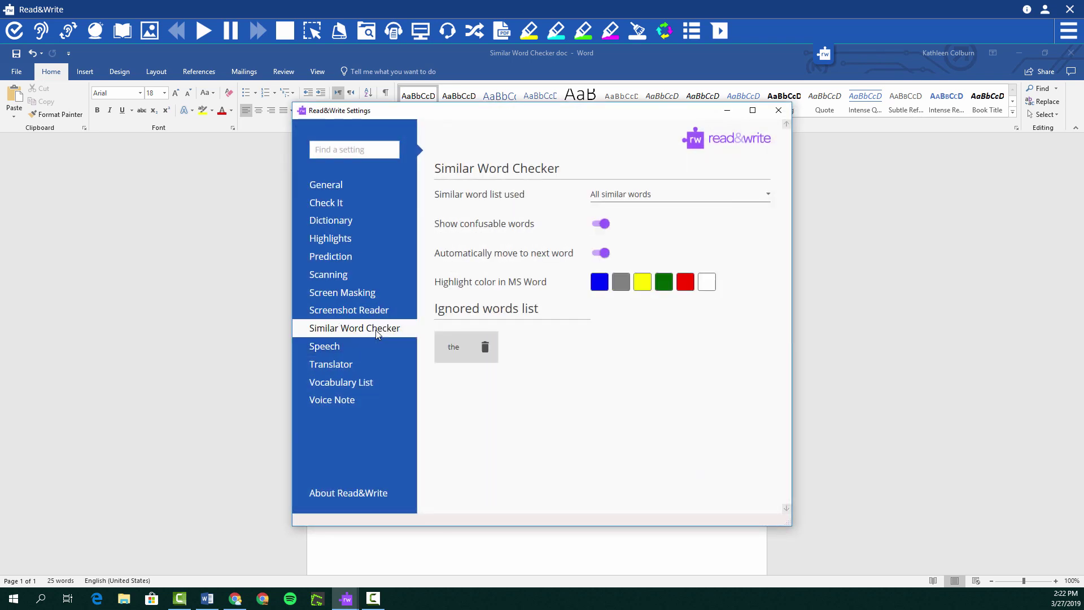